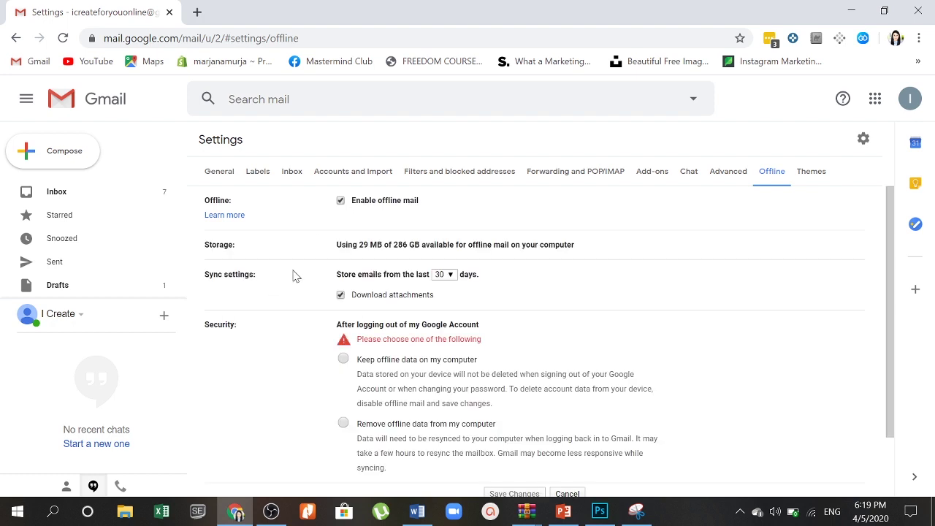
- Review the offline mail sync period choices and choose to remove offline data from the computer after logging out
{"action": "scroll", "coordinate": [295, 275], "scroll_direction": "down", "scroll_amount": 1}
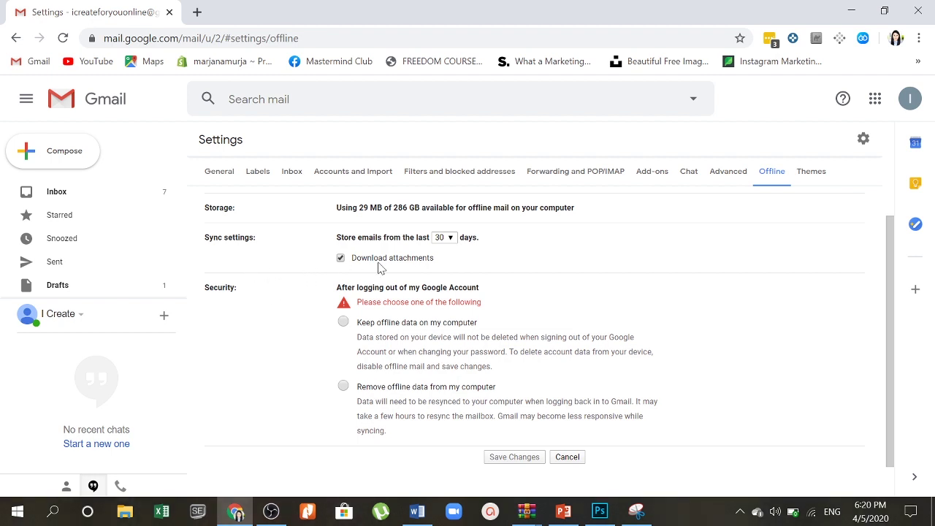
{"action": "left_click", "coordinate": [450, 240]}
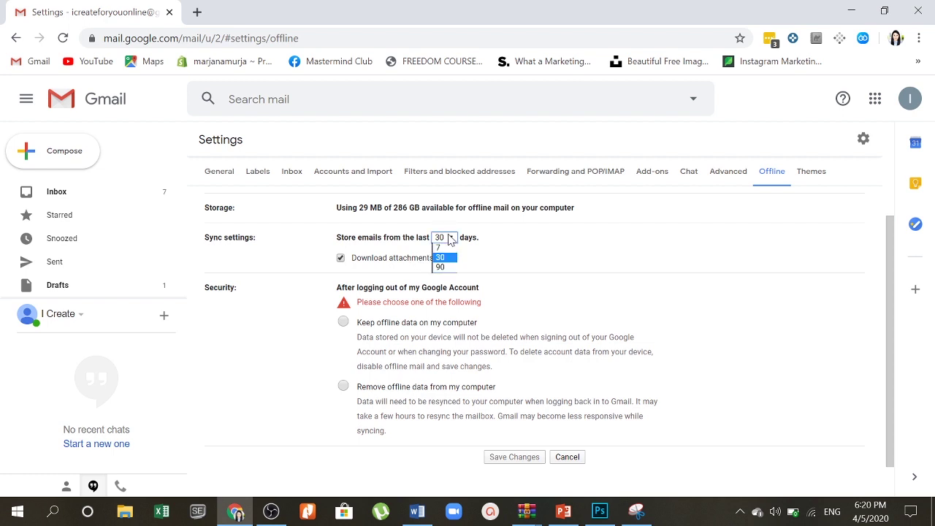
{"action": "left_click", "coordinate": [381, 272]}
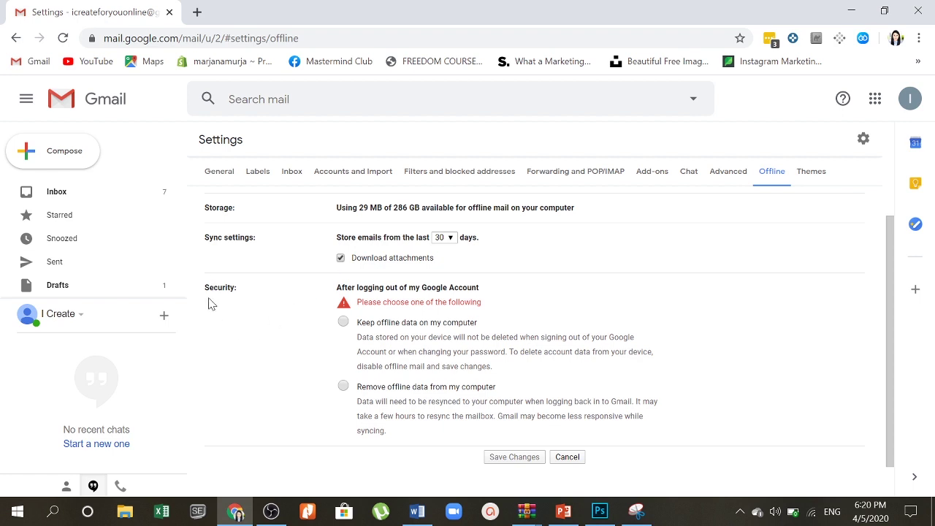
{"action": "scroll", "coordinate": [459, 322], "scroll_direction": "down", "scroll_amount": 2}
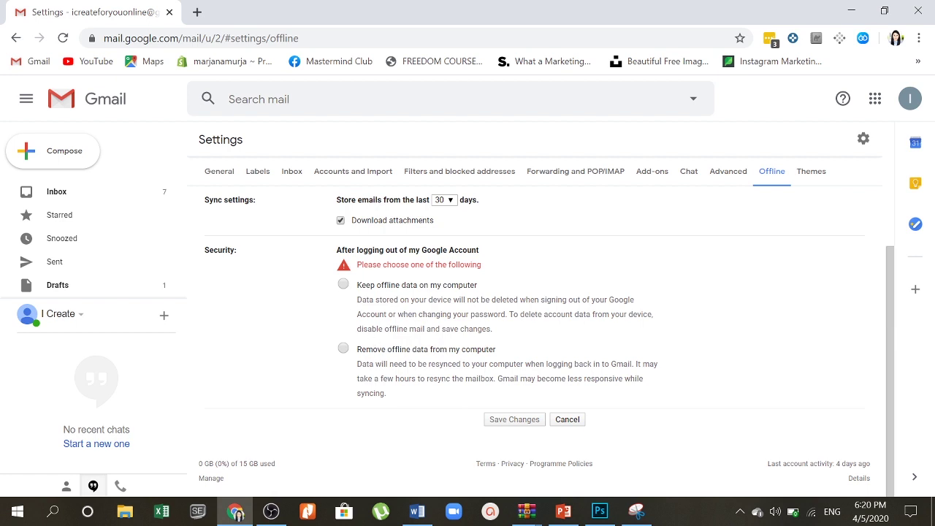
{"action": "left_click", "coordinate": [347, 351]}
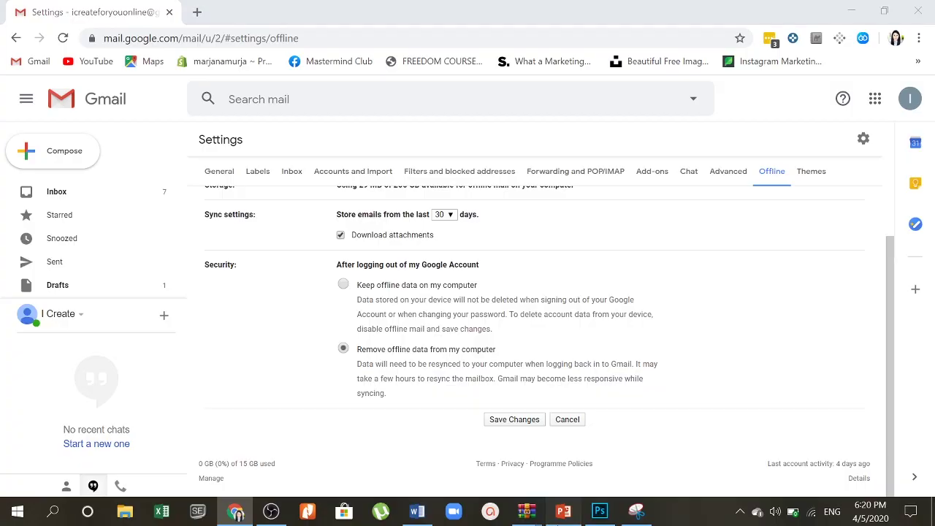
- Switch to the PowerPoint presentation, show slide 7 as a slide show, advance to the «preview» slide and exit the show
{"action": "left_click", "coordinate": [563, 512]}
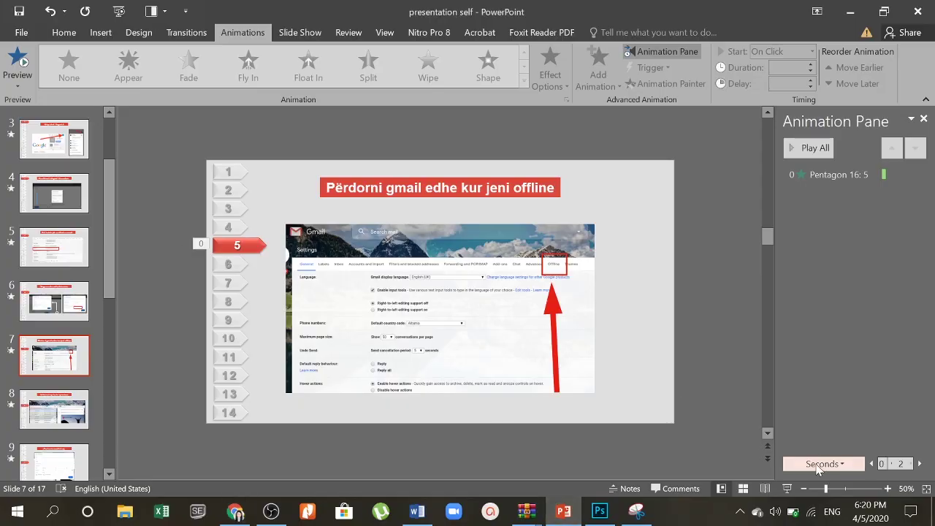
{"action": "left_click", "coordinate": [788, 488]}
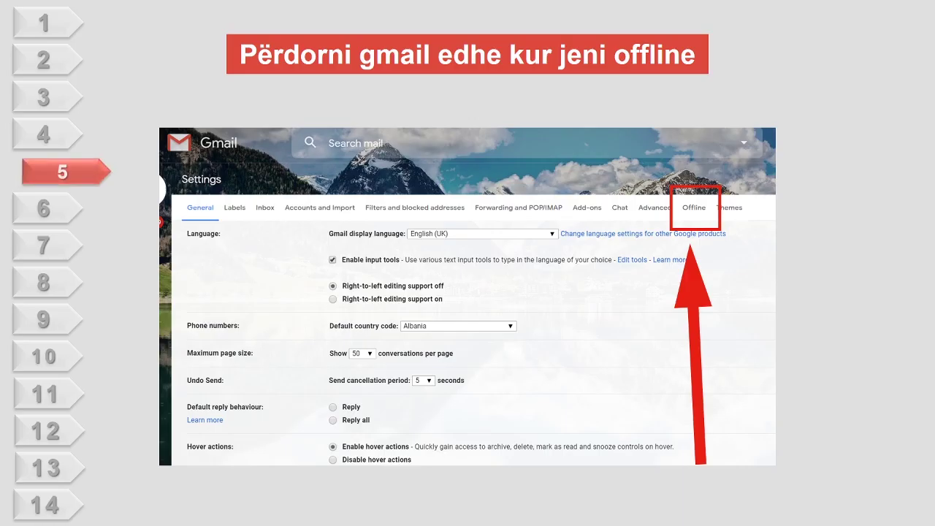
{"action": "left_click", "coordinate": [788, 489]}
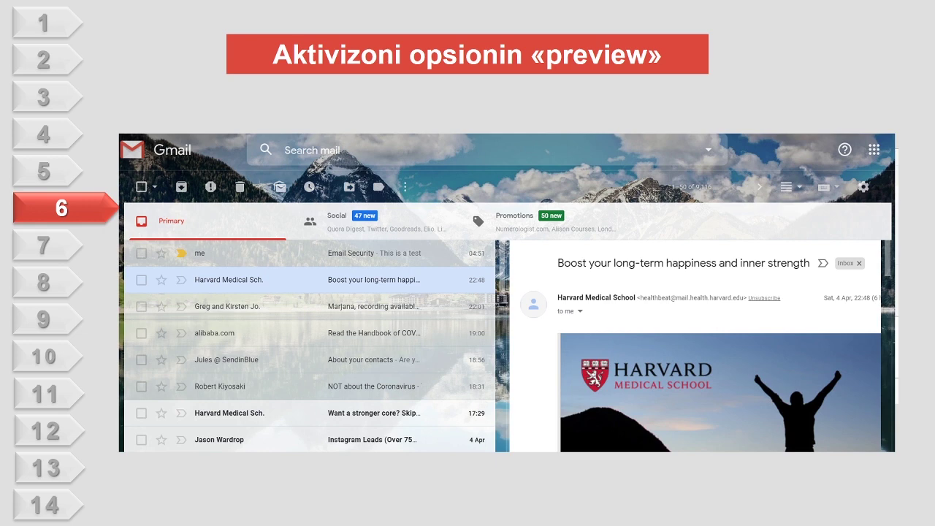
{"action": "key", "text": "Escape"}
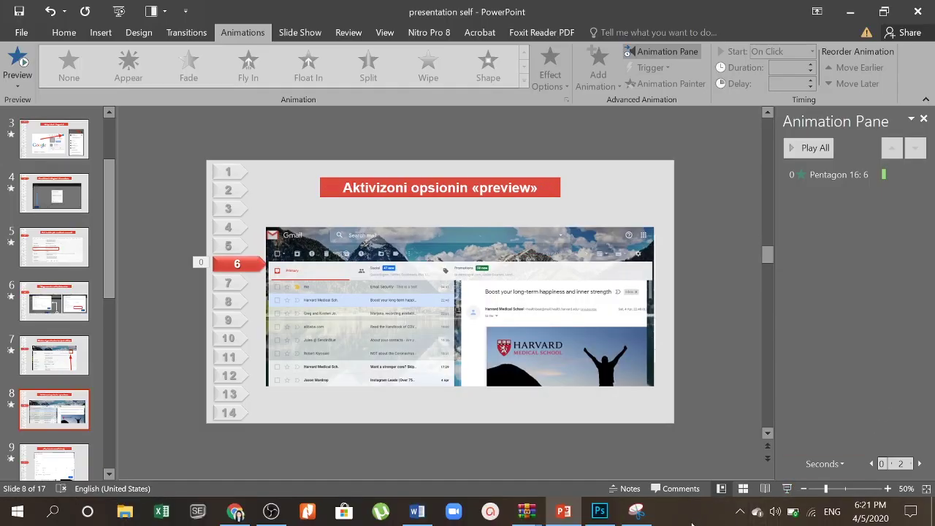
- Switch back to Gmail in Chrome and return to the inbox, discarding the unsaved offline settings
{"action": "left_click", "coordinate": [235, 511]}
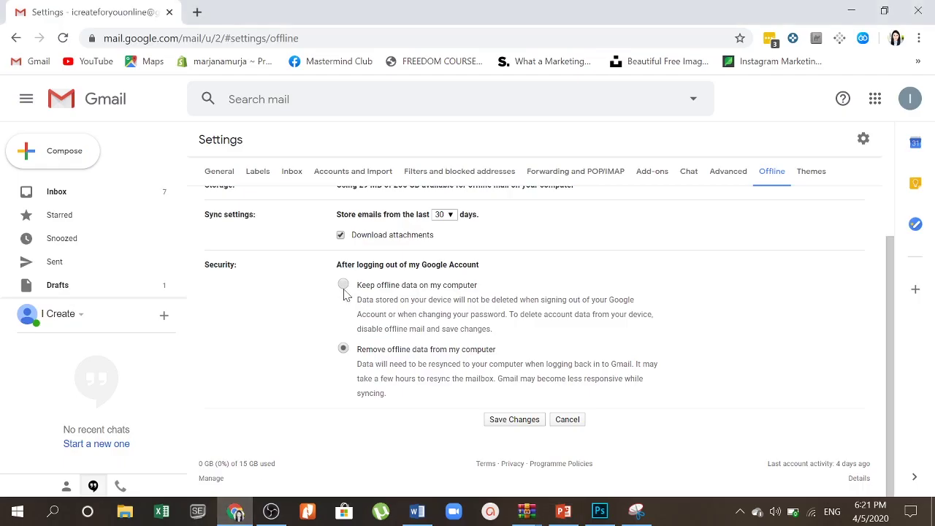
{"action": "left_click", "coordinate": [863, 139]}
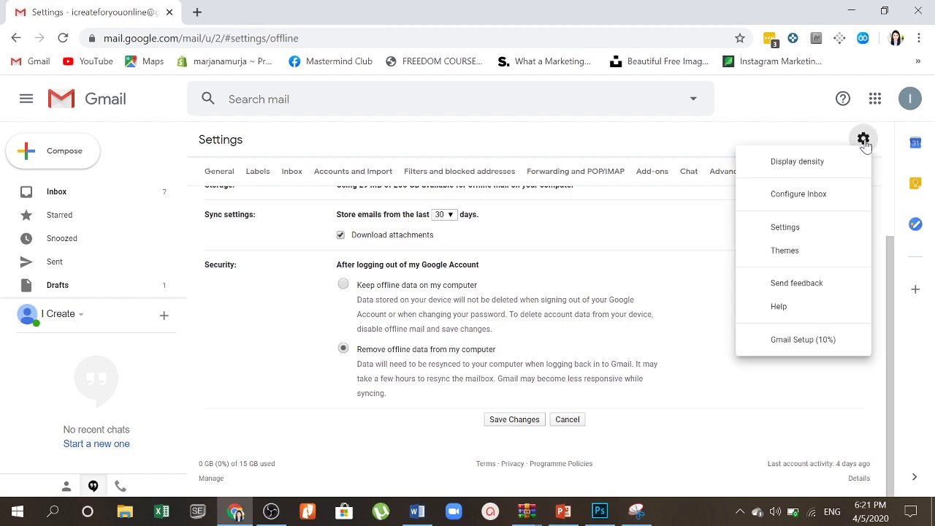
{"action": "left_click", "coordinate": [61, 193]}
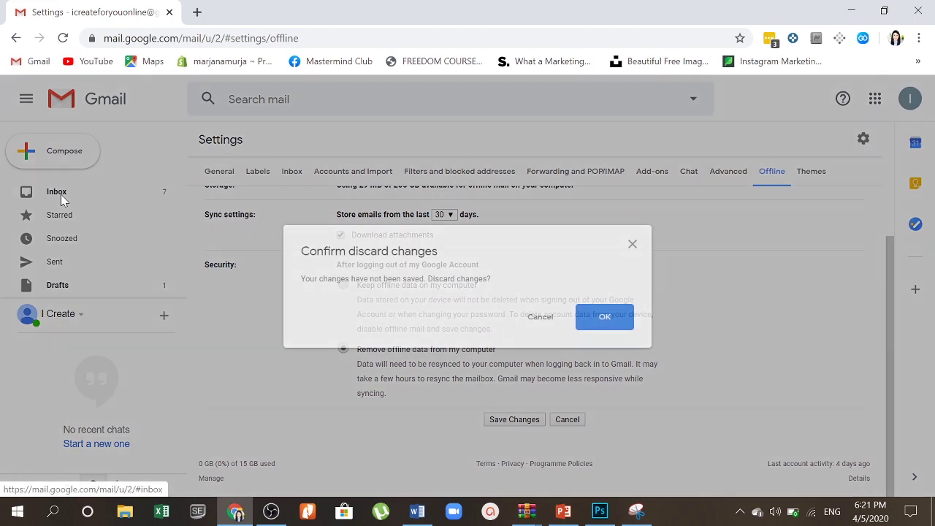
{"action": "left_click", "coordinate": [596, 308]}
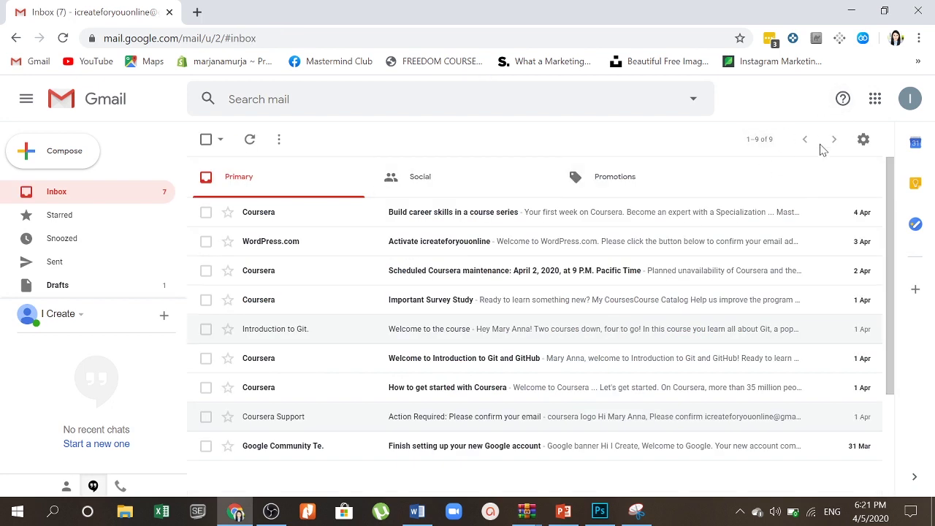
- Open the mail settings and look through the General settings for an email preview option
{"action": "left_click", "coordinate": [864, 142]}
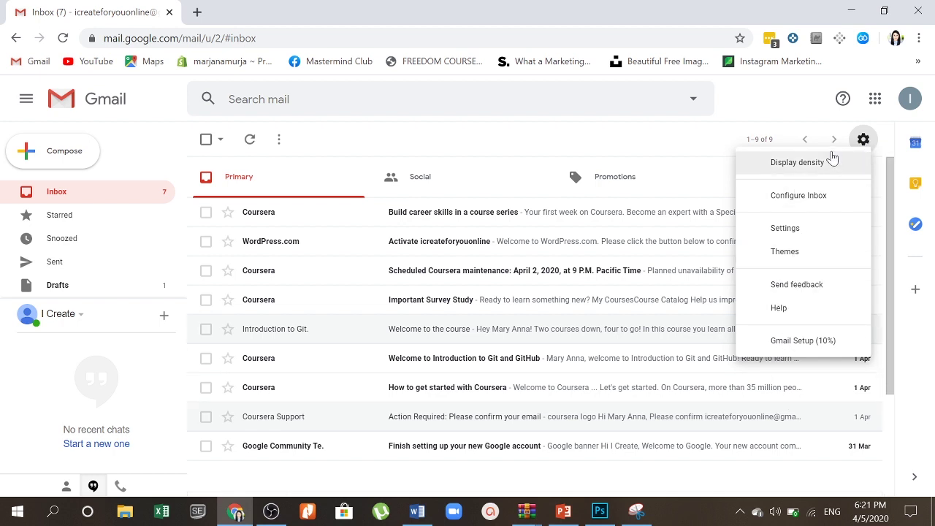
{"action": "left_click", "coordinate": [786, 228]}
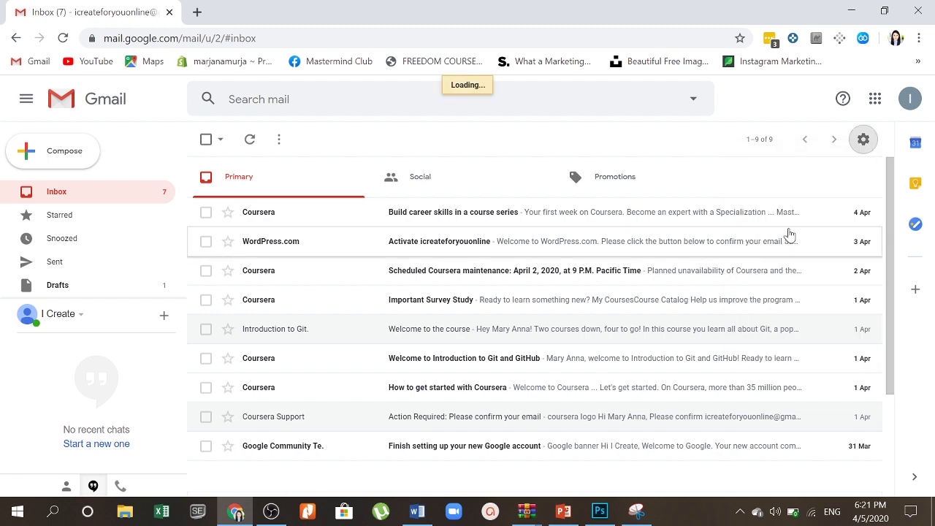
{"action": "scroll", "coordinate": [789, 234], "scroll_direction": "down", "scroll_amount": 3}
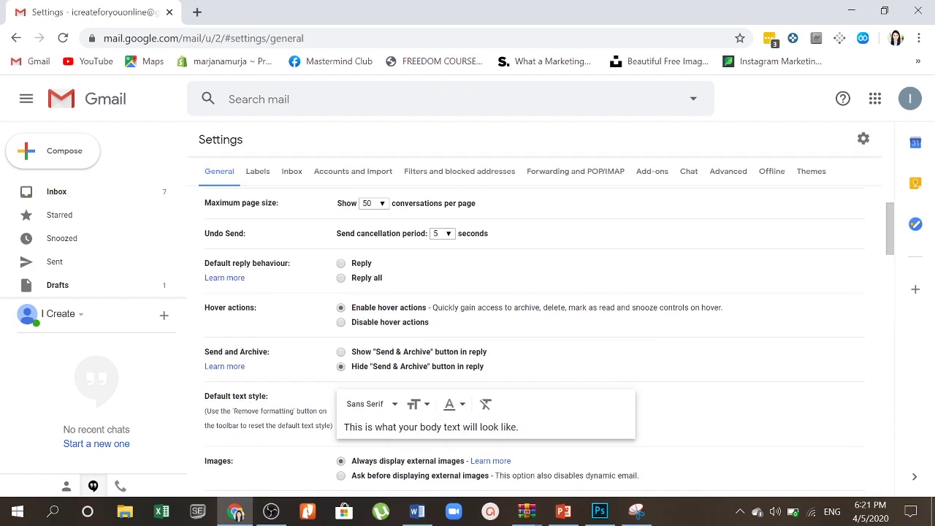
{"action": "scroll", "coordinate": [277, 389], "scroll_direction": "down", "scroll_amount": 4}
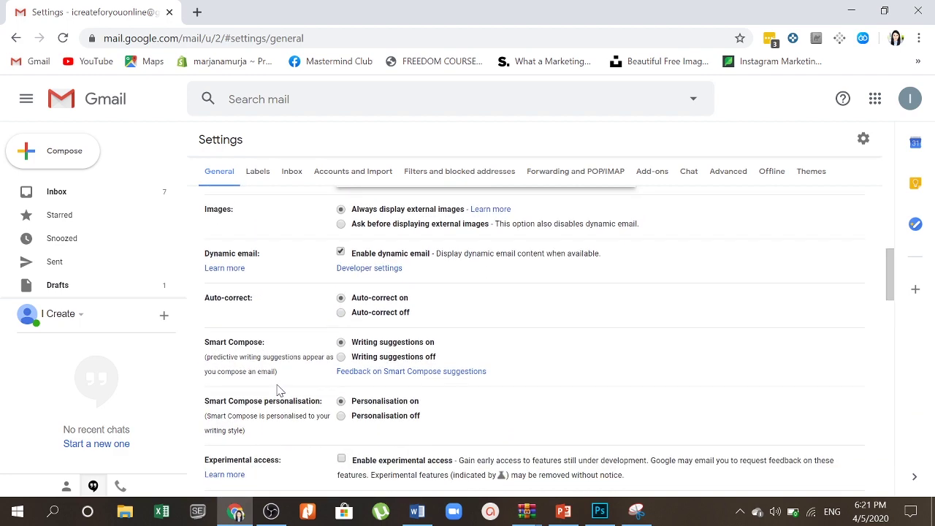
{"action": "scroll", "coordinate": [278, 389], "scroll_direction": "down", "scroll_amount": 5}
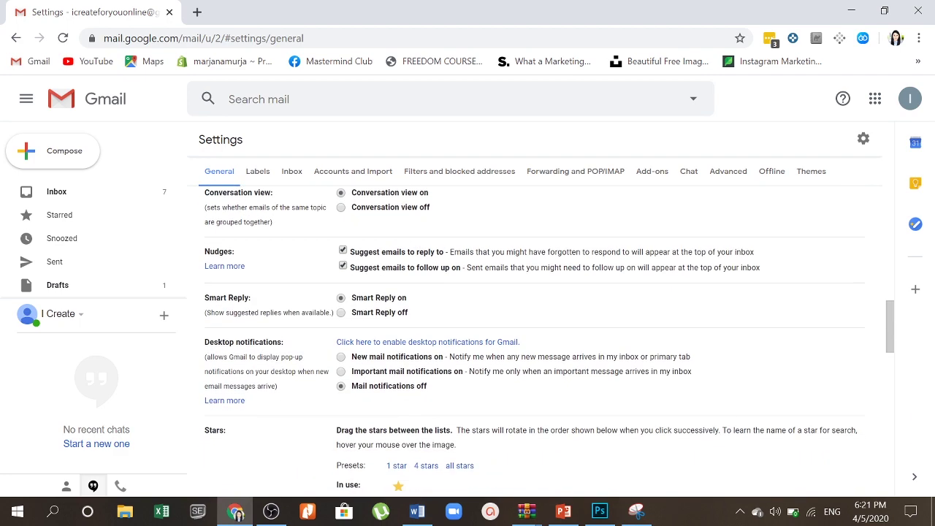
{"action": "scroll", "coordinate": [278, 389], "scroll_direction": "down", "scroll_amount": 5}
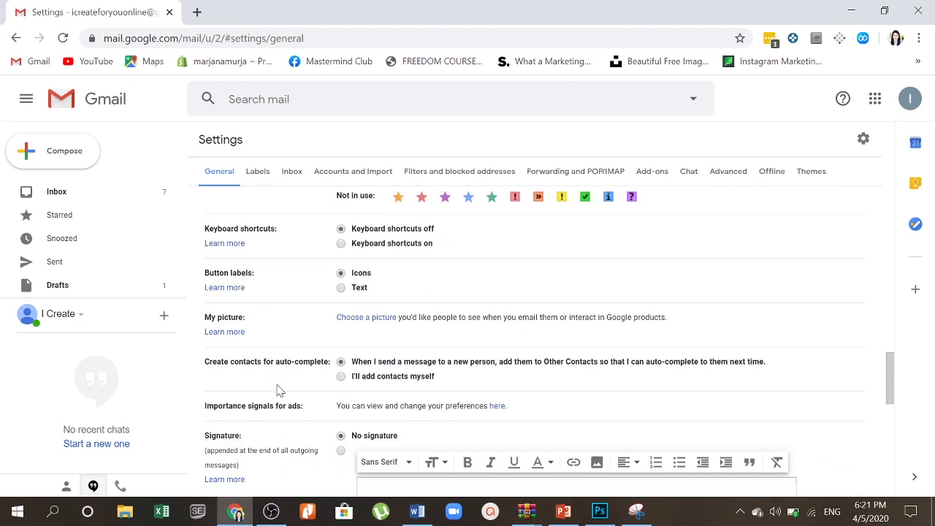
{"action": "scroll", "coordinate": [278, 389], "scroll_direction": "down", "scroll_amount": 4}
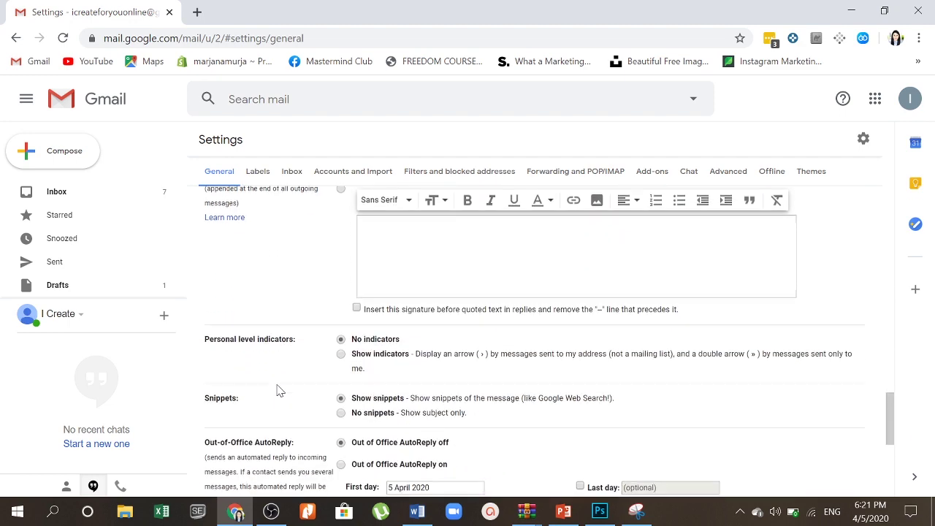
{"action": "scroll", "coordinate": [278, 390], "scroll_direction": "down", "scroll_amount": 1}
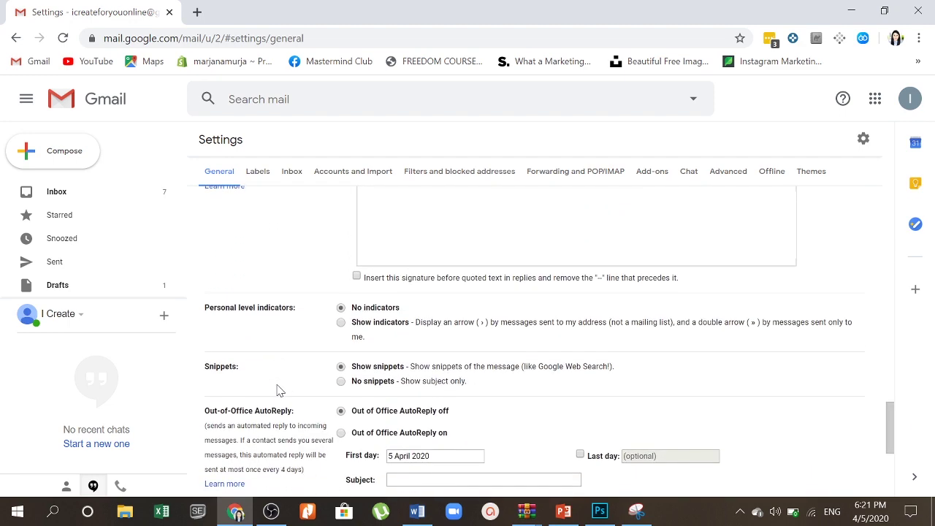
{"action": "scroll", "coordinate": [278, 390], "scroll_direction": "down", "scroll_amount": 1}
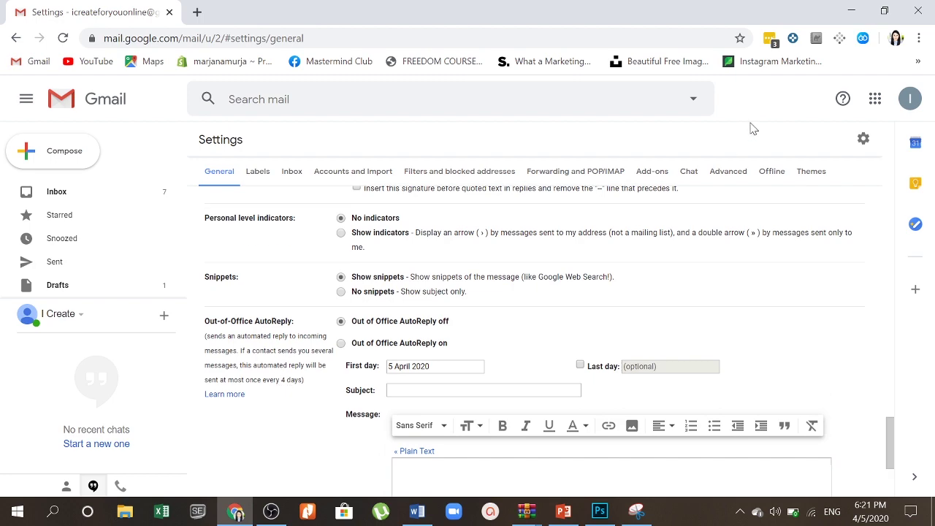
- Look through the Advanced settings for an email preview option
{"action": "left_click", "coordinate": [721, 173]}
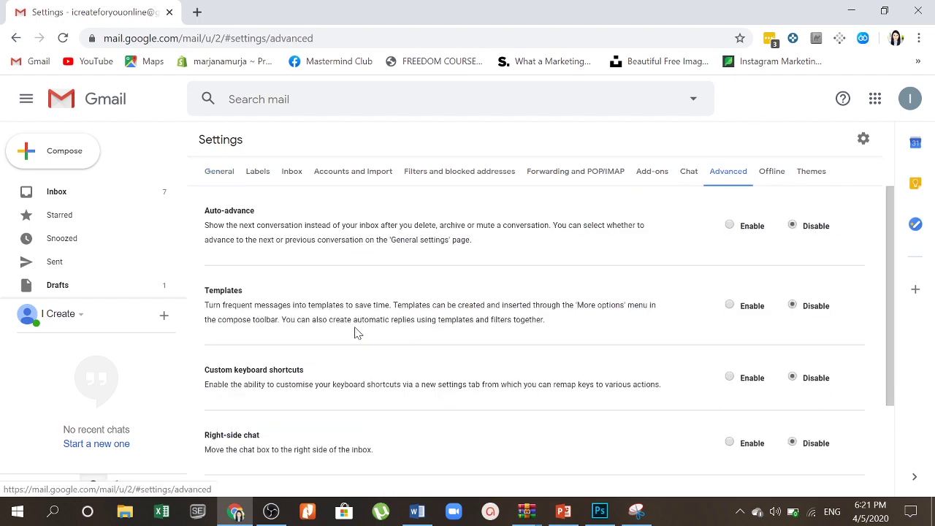
{"action": "scroll", "coordinate": [357, 333], "scroll_direction": "down", "scroll_amount": 1}
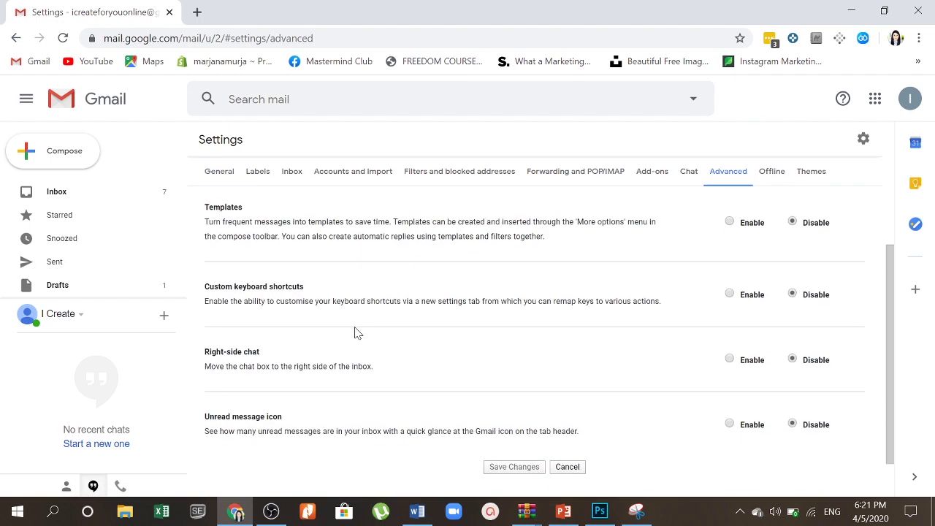
{"action": "scroll", "coordinate": [357, 333], "scroll_direction": "down", "scroll_amount": 1}
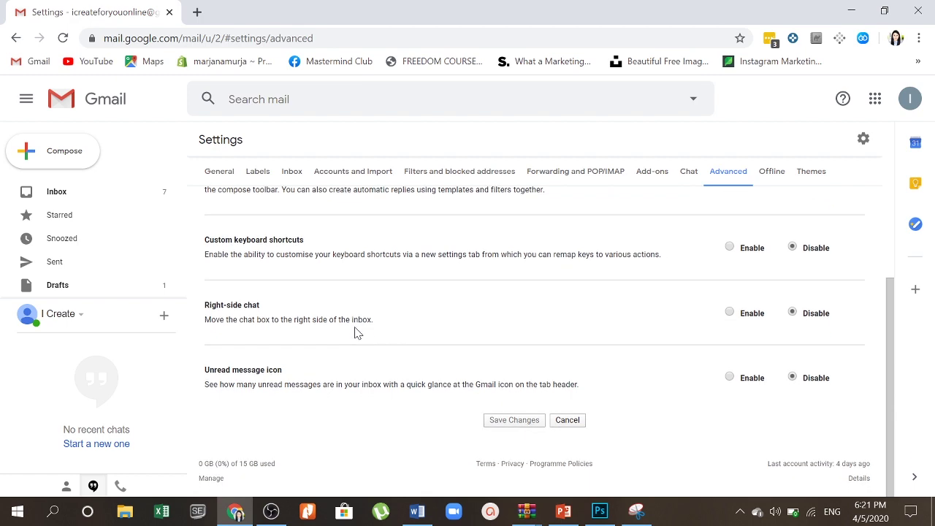
{"action": "scroll", "coordinate": [358, 334], "scroll_direction": "up", "scroll_amount": 2}
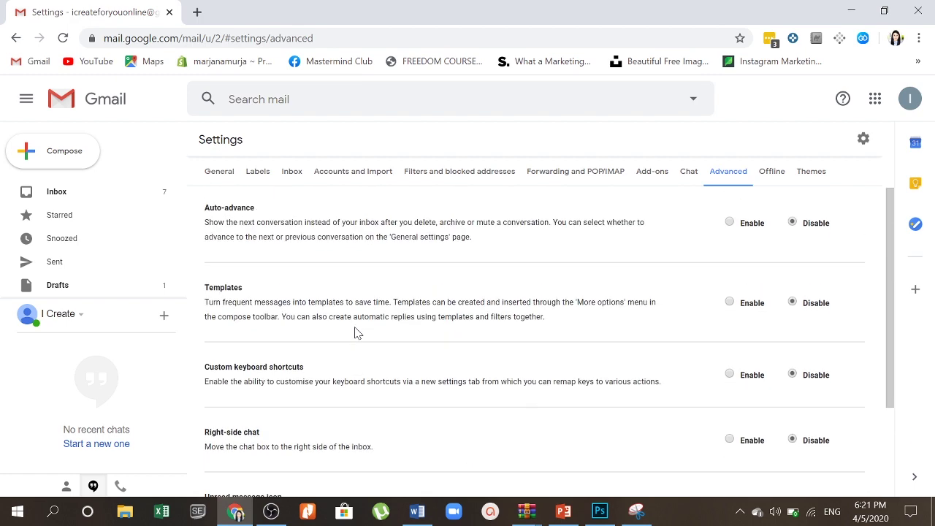
- Enable the reading pane in the Inbox settings, set its position to Right of inbox, and save the changes
{"action": "left_click", "coordinate": [290, 175]}
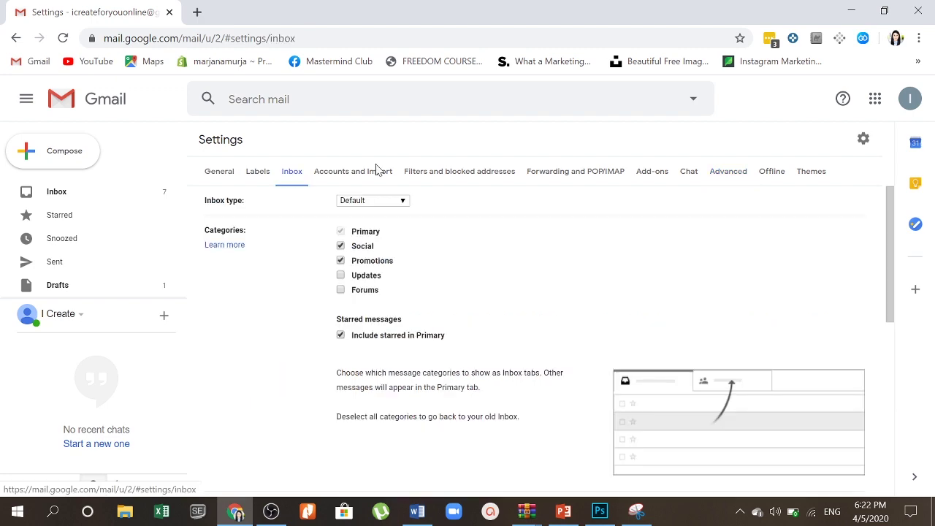
{"action": "scroll", "coordinate": [439, 410], "scroll_direction": "down", "scroll_amount": 1}
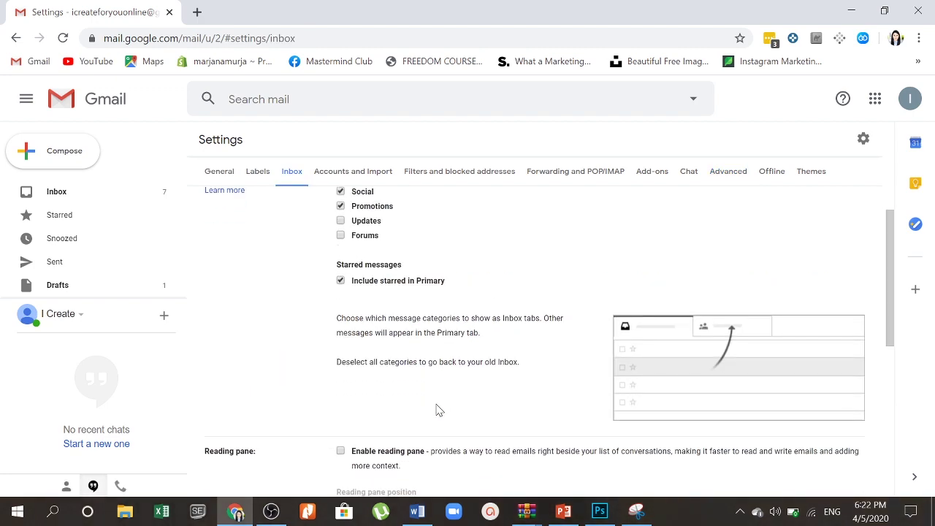
{"action": "scroll", "coordinate": [439, 411], "scroll_direction": "down", "scroll_amount": 5}
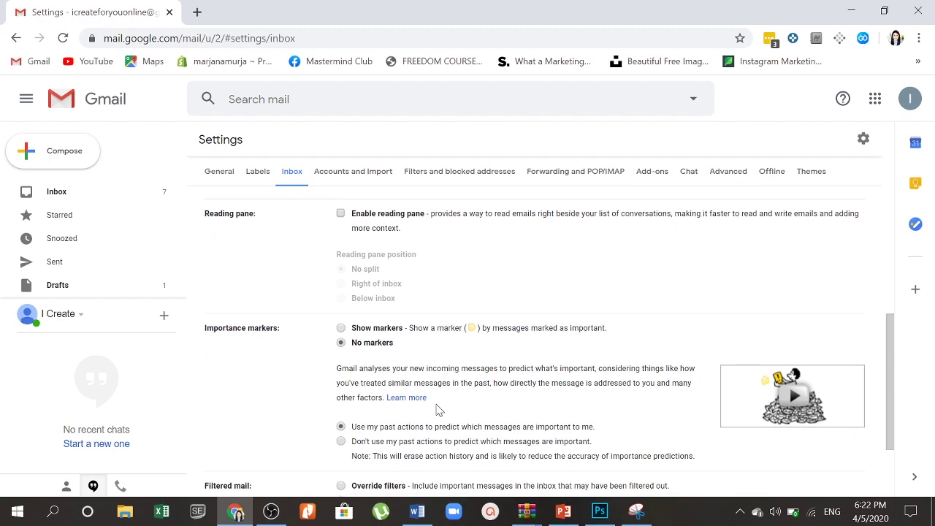
{"action": "scroll", "coordinate": [438, 410], "scroll_direction": "down", "scroll_amount": 1}
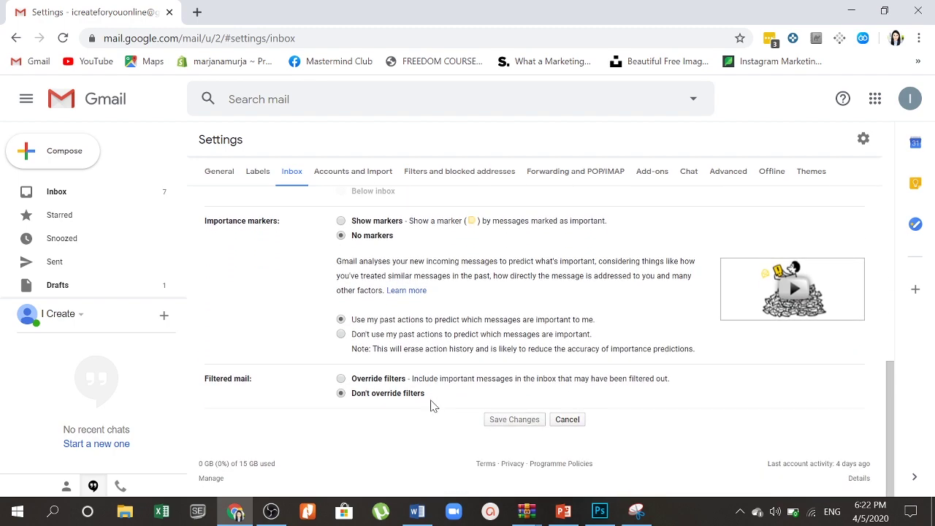
{"action": "scroll", "coordinate": [428, 319], "scroll_direction": "up", "scroll_amount": 4}
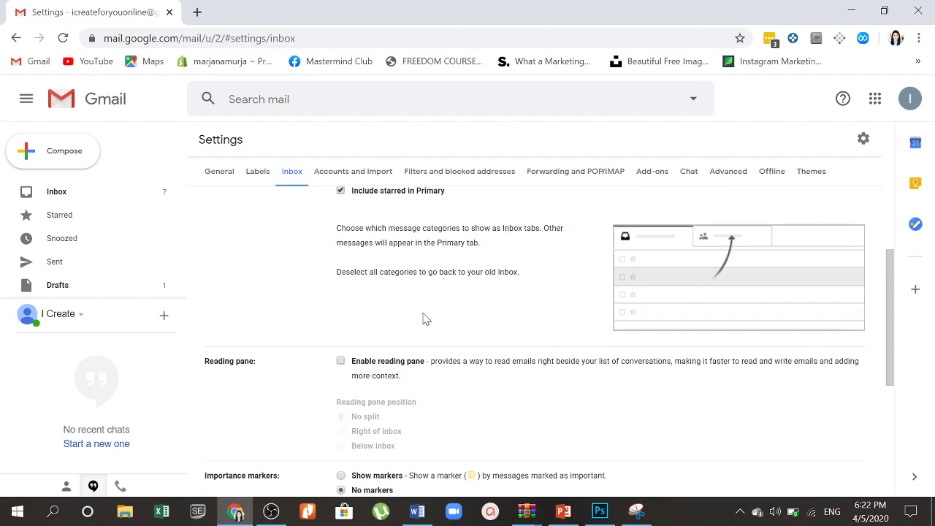
{"action": "scroll", "coordinate": [339, 312], "scroll_direction": "down", "scroll_amount": 2}
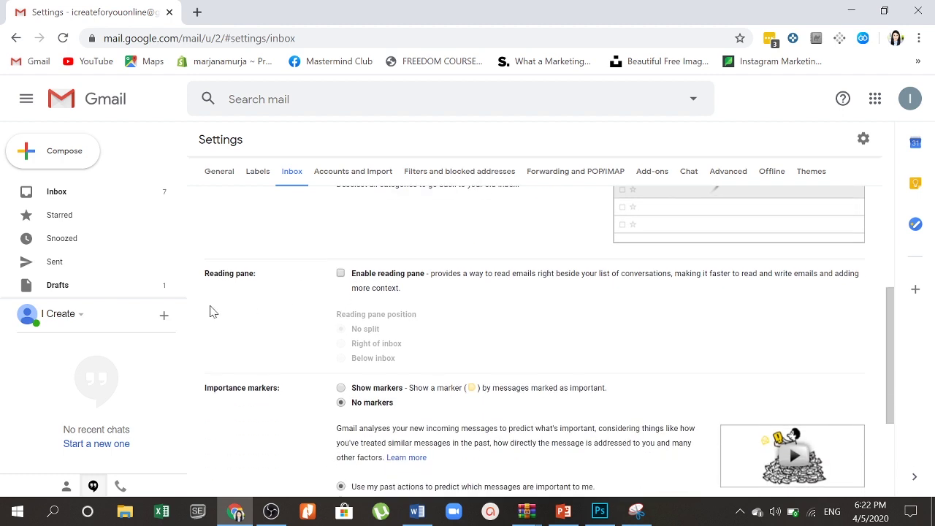
{"action": "left_click", "coordinate": [341, 276]}
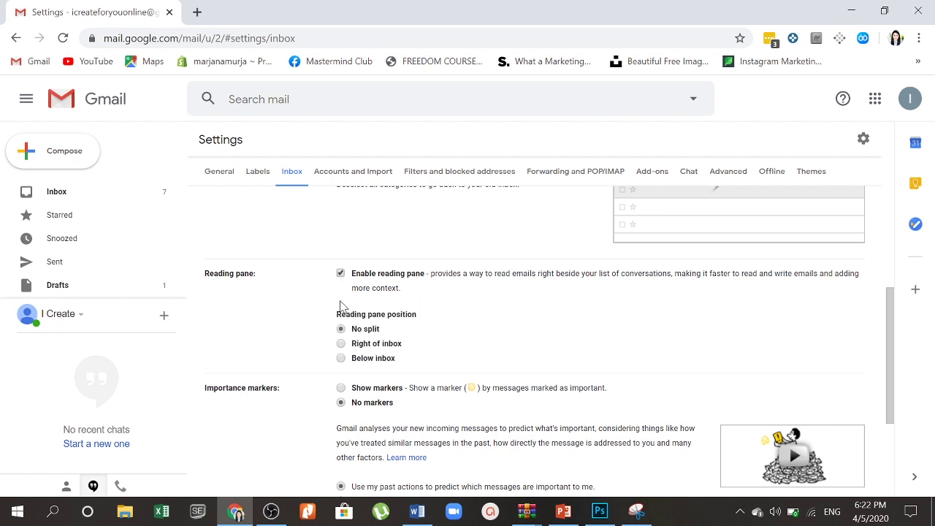
{"action": "left_click", "coordinate": [341, 346]}
{"action": "scroll", "coordinate": [668, 286], "scroll_direction": "down", "scroll_amount": 3}
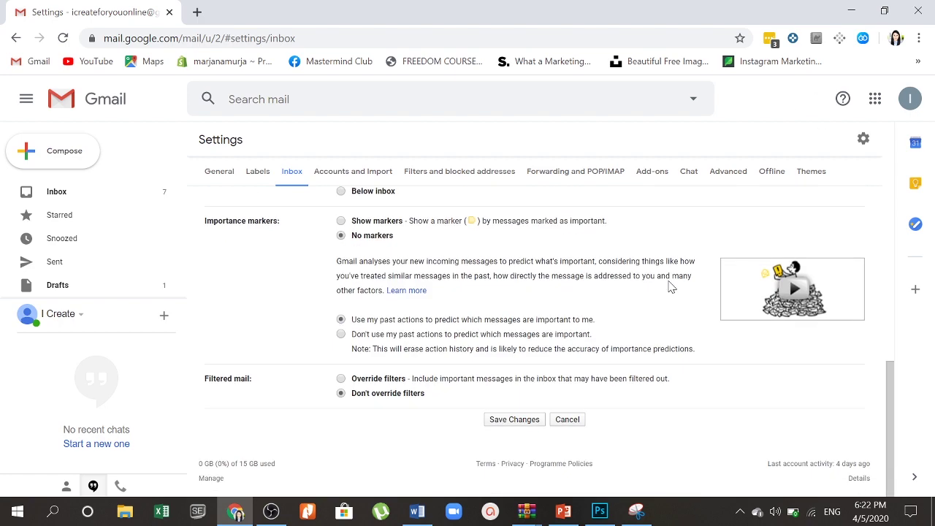
{"action": "left_click", "coordinate": [506, 422]}
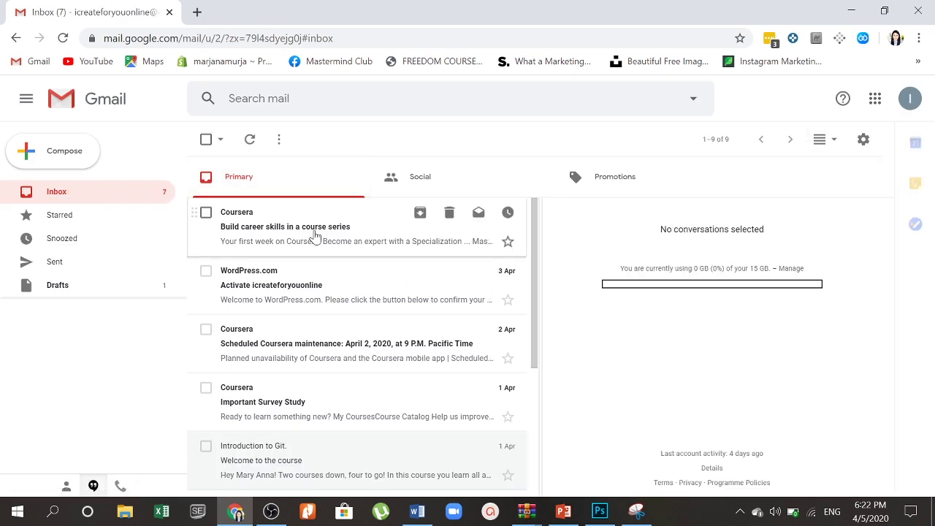
- Preview the Coursera email "Build career skills in a course series", and switch to PowerPoint to present the «Pastroni» email-in tuaj slide
{"action": "left_click", "coordinate": [371, 235]}
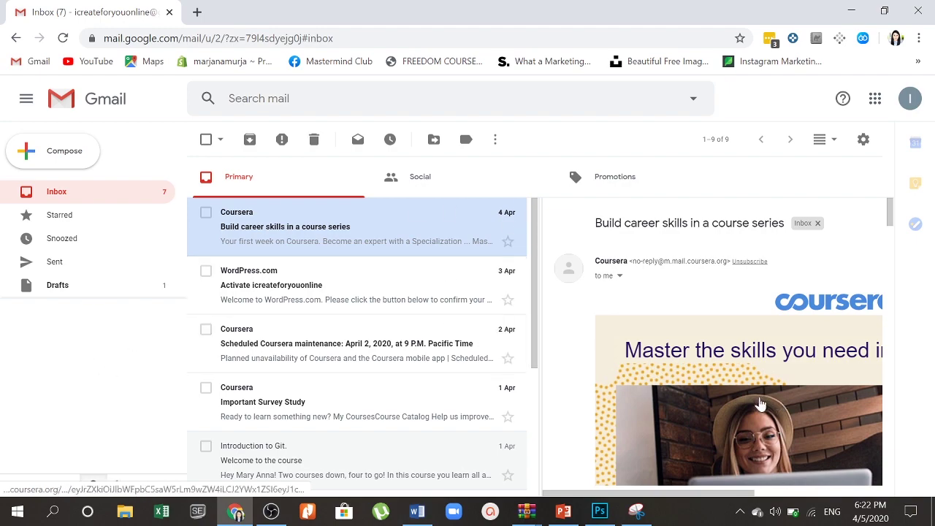
{"action": "left_click", "coordinate": [565, 514]}
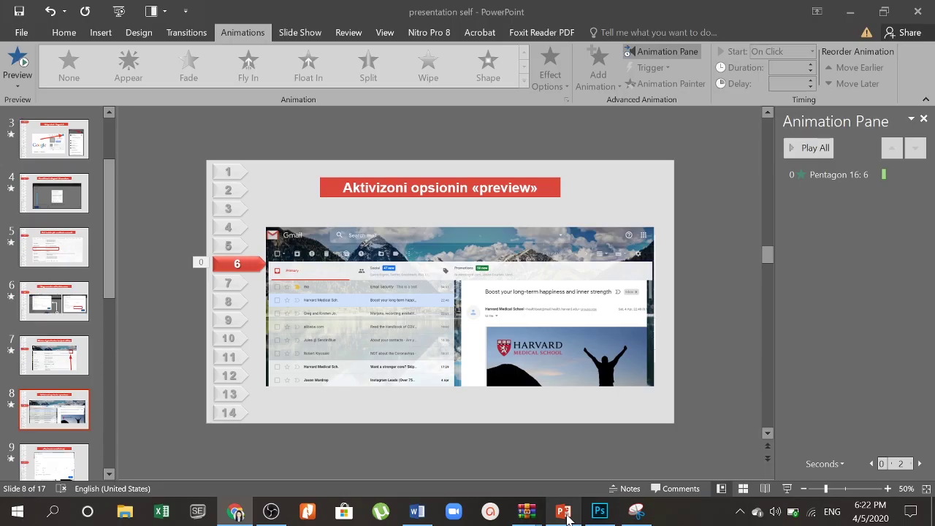
{"action": "left_click", "coordinate": [786, 489]}
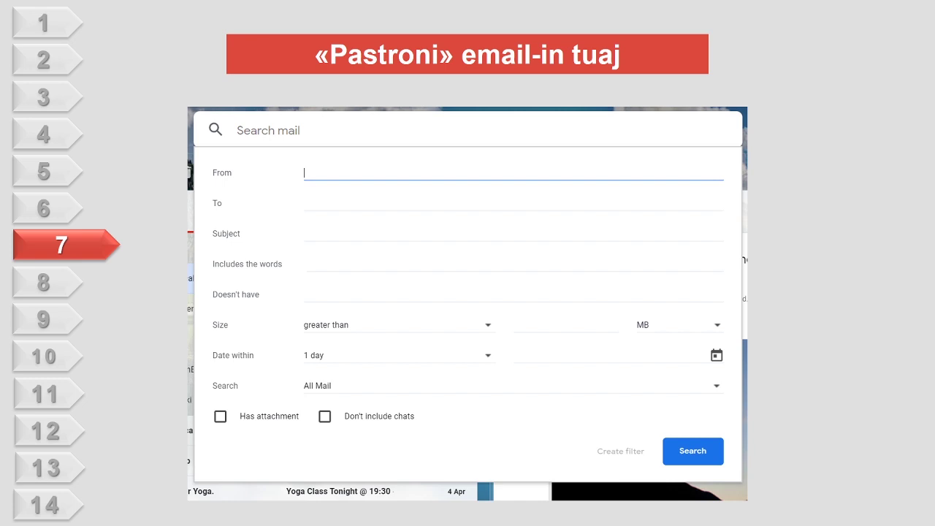
{"action": "key", "text": "Escape"}
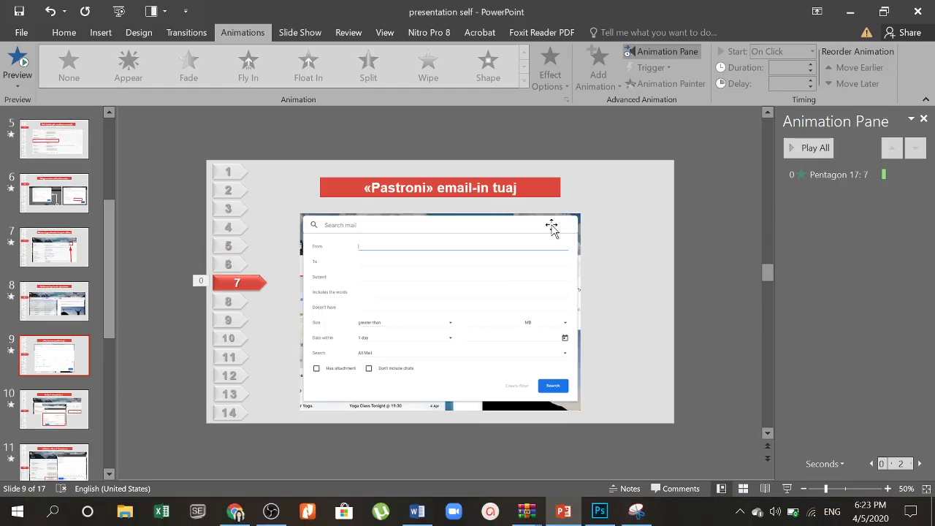
- Switch to Gmail in Chrome and show the advanced mail search options for filtering emails
{"action": "left_click", "coordinate": [235, 511]}
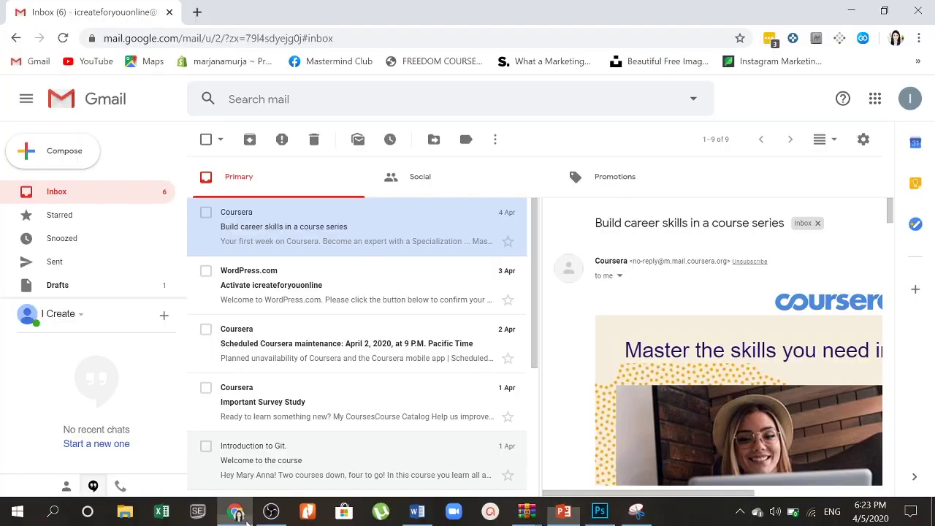
{"action": "left_click", "coordinate": [288, 103]}
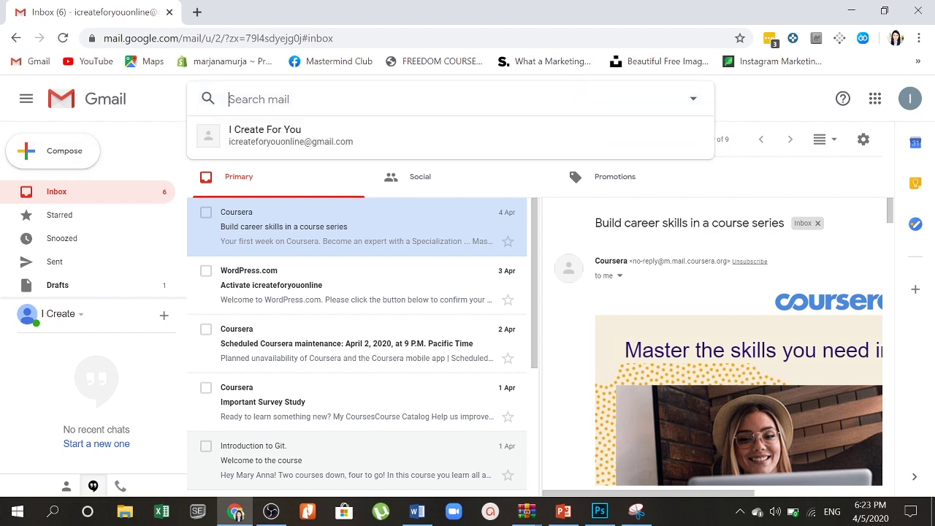
{"action": "left_click", "coordinate": [699, 104]}
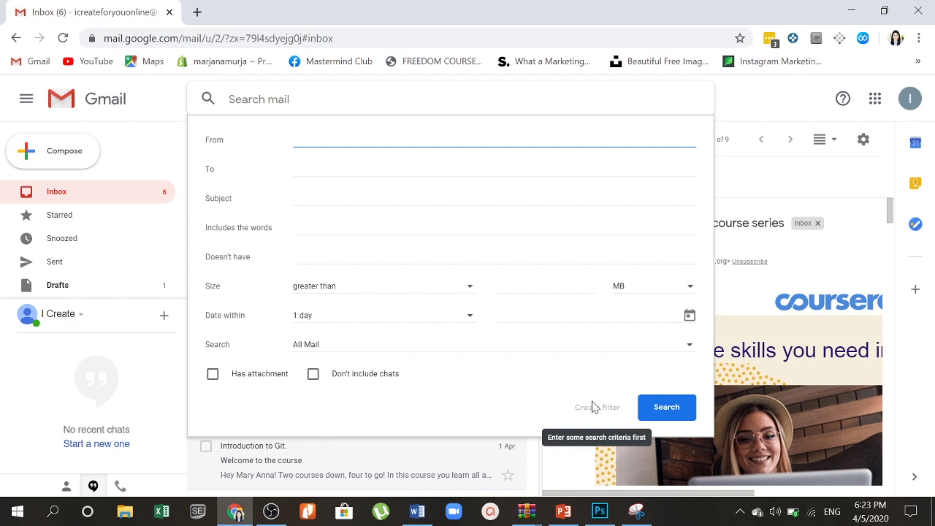
- Switch to PowerPoint, present the slides from «Pastroni» email-in tuaj through Krijoni «templates», and end the show
{"action": "left_click", "coordinate": [565, 513]}
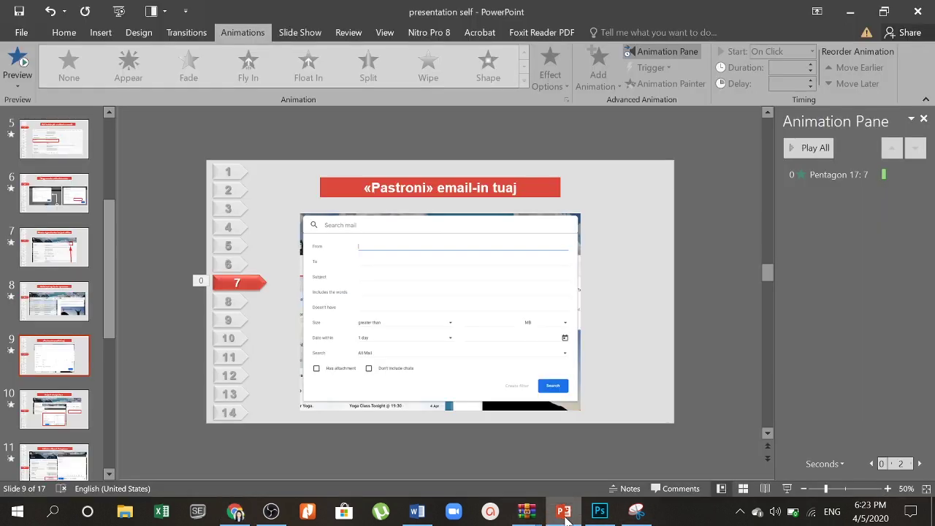
{"action": "left_click", "coordinate": [784, 490]}
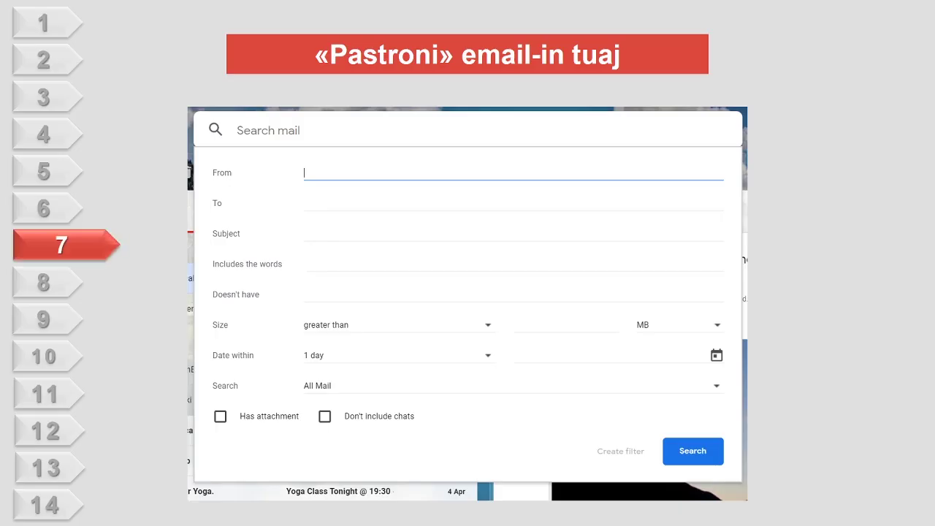
{"action": "key", "text": "Right"}
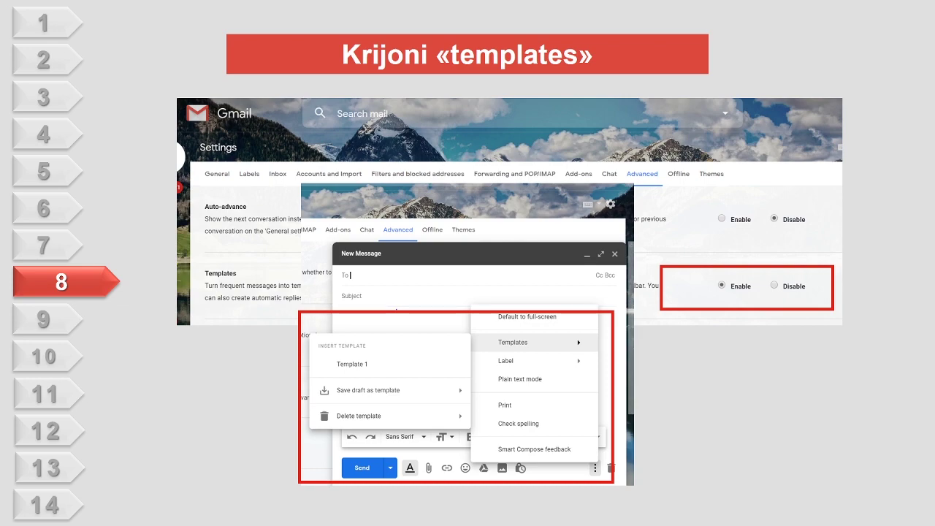
{"action": "key", "text": "Escape"}
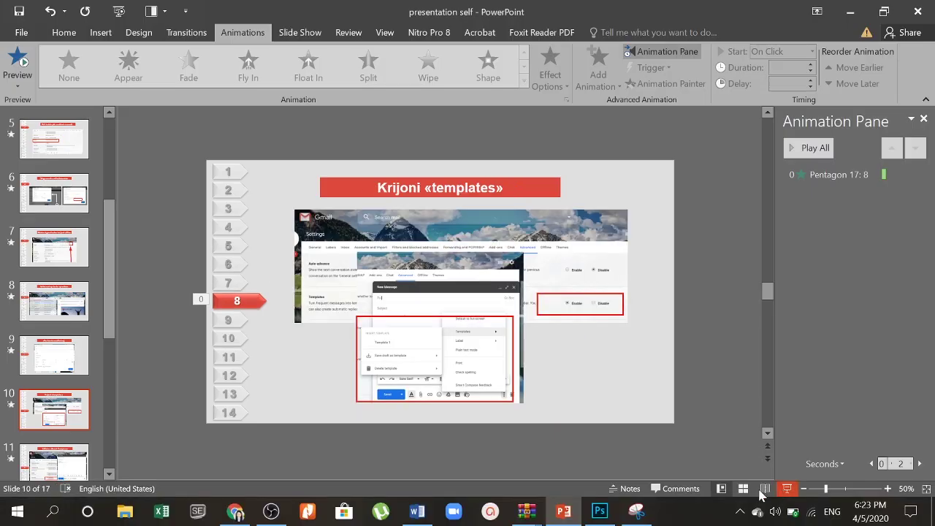
- Switch back to Gmail in Chrome and close the advanced search options to return to the inbox
{"action": "left_click", "coordinate": [235, 511]}
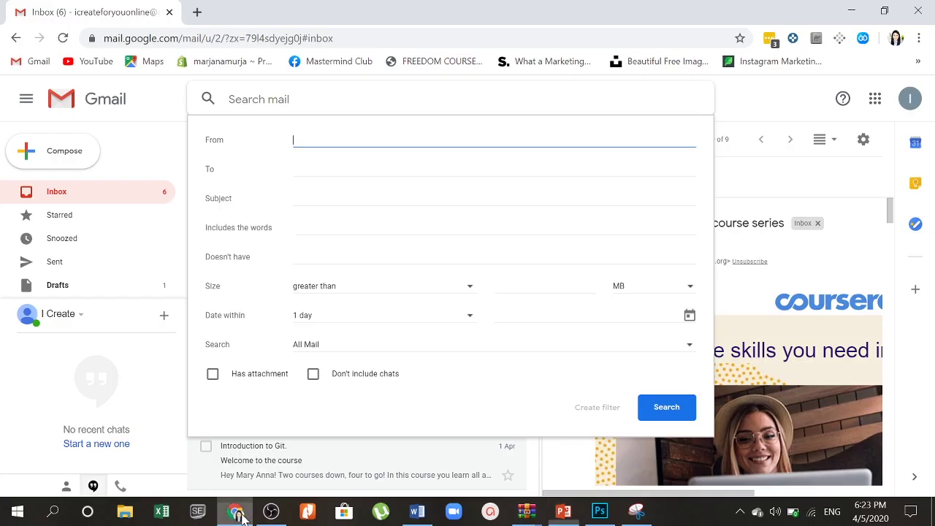
{"action": "key", "text": "Escape"}
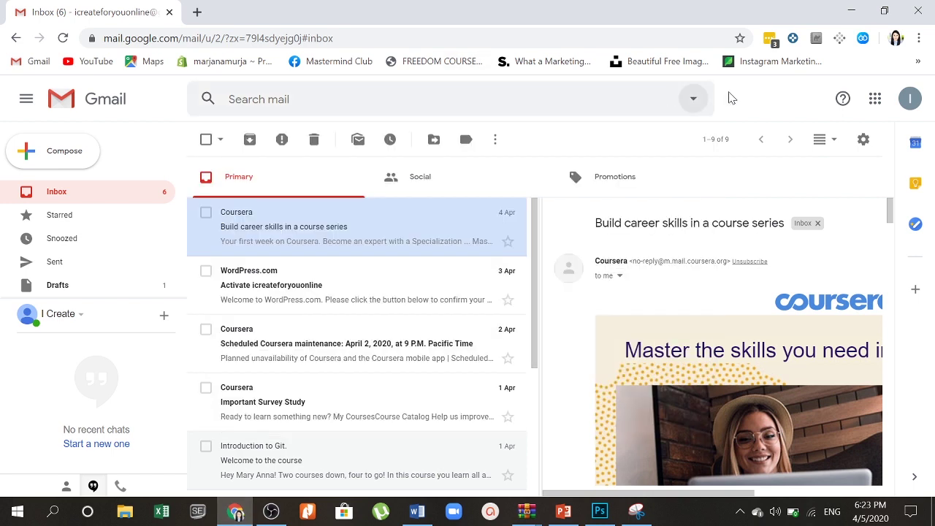